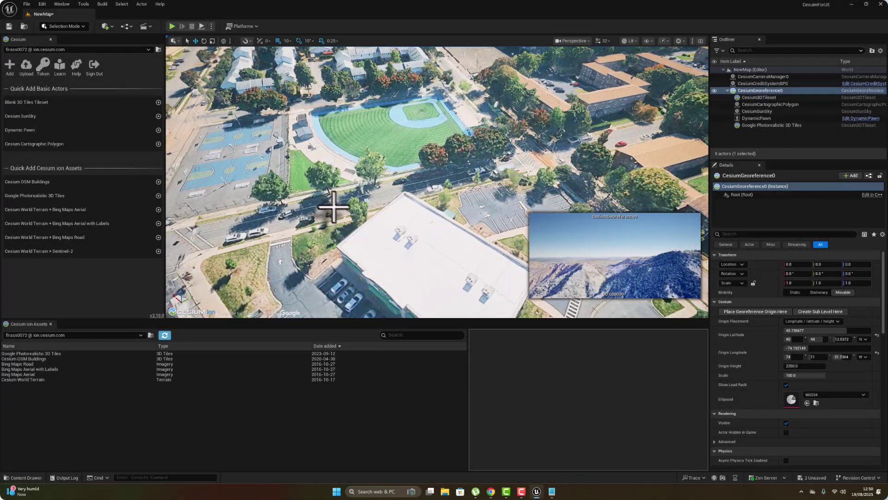
pyautogui.moveTo(418, 186); pyautogui.dragTo(305, 88, button='right')
pyautogui.press('w')
pyautogui.moveTo(402, 132); pyautogui.dragTo(402, 175, button='right')
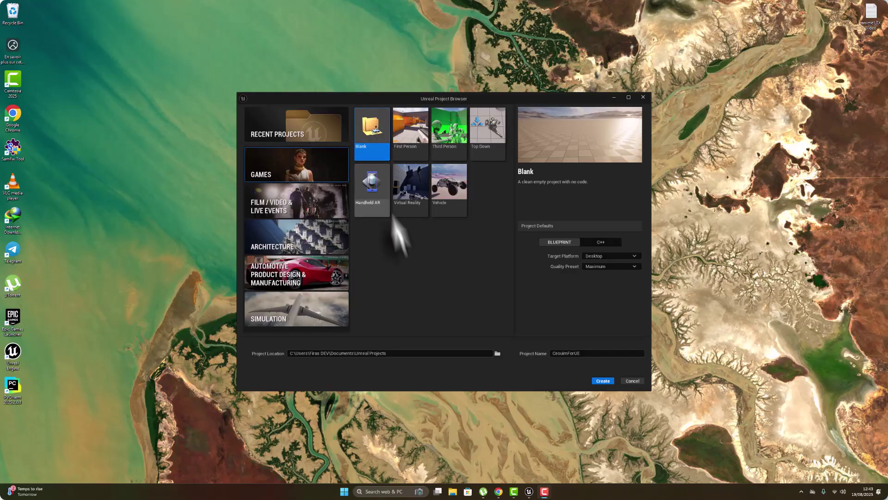
# Step: Create the blank Blueprint games project CesuimForUE and start a new empty level in it
pyautogui.click(602, 381)
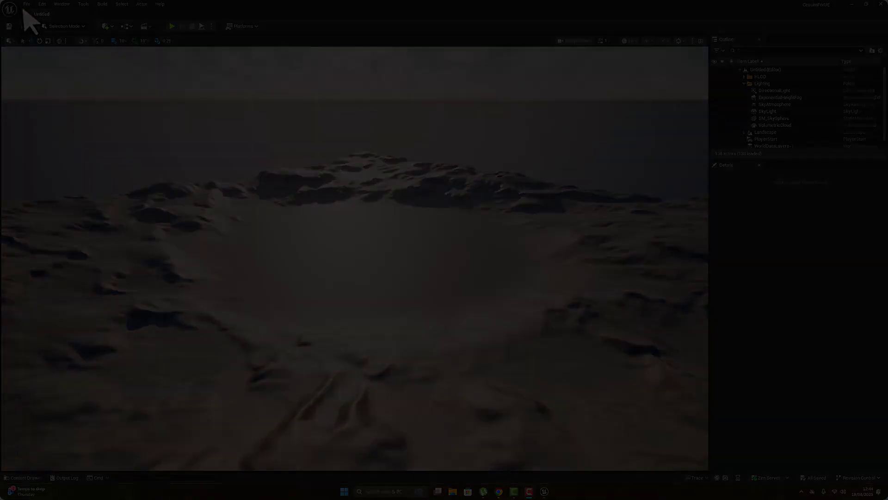
pyautogui.click(26, 4)
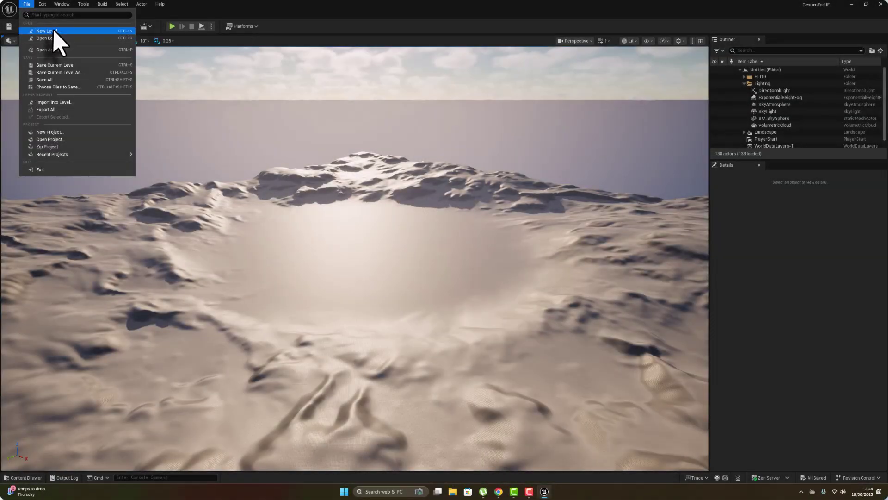
pyautogui.click(54, 30)
pyautogui.click(488, 205)
pyautogui.click(487, 311)
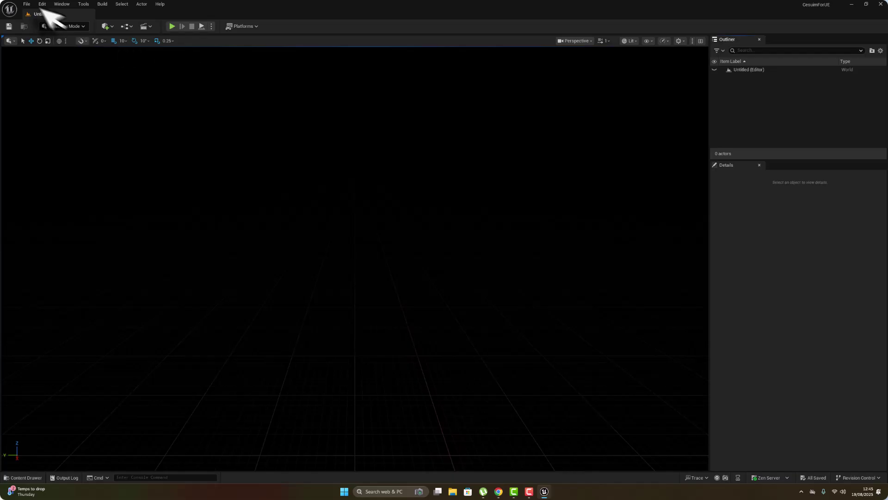
# Step: Save the current level as NewMap in the Content folder and save everything in the project
pyautogui.click(26, 4)
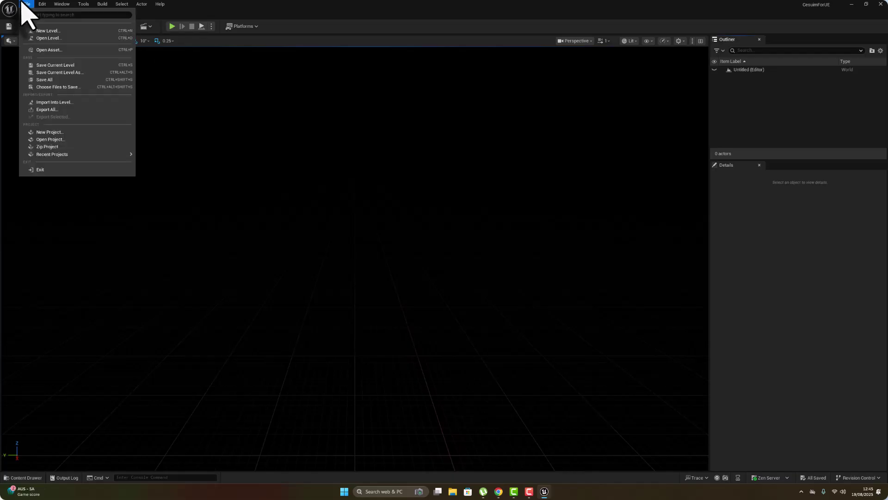
pyautogui.click(60, 72)
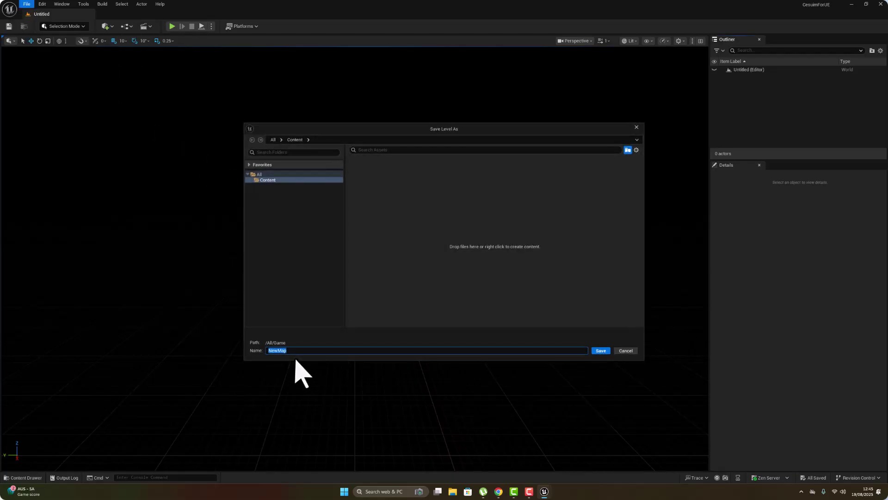
pyautogui.click(600, 351)
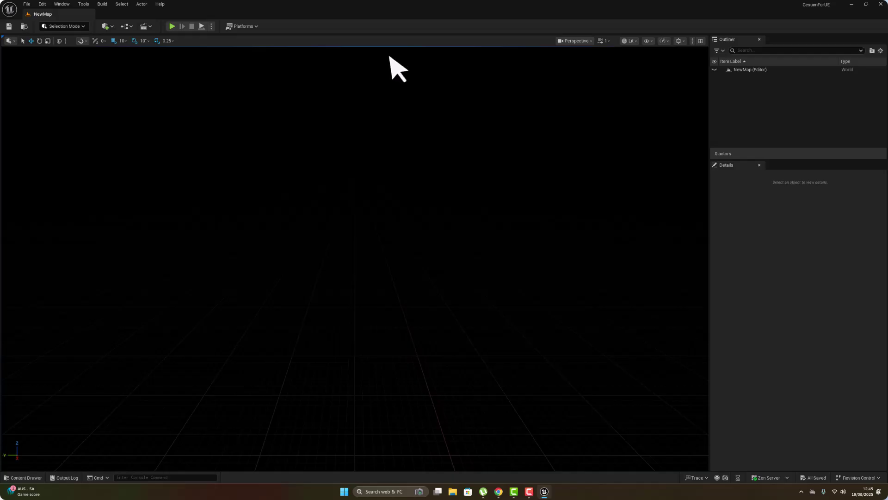
pyautogui.click(27, 4)
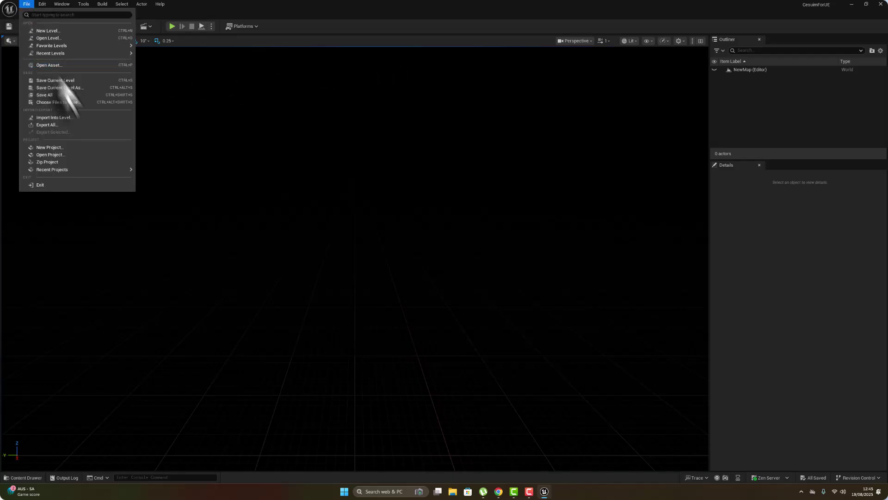
pyautogui.click(77, 95)
# Step: Switch to the browser, open the Cesium for Unreal page from the search results, and follow its marketplace listing to the Fab library
pyautogui.click(498, 492)
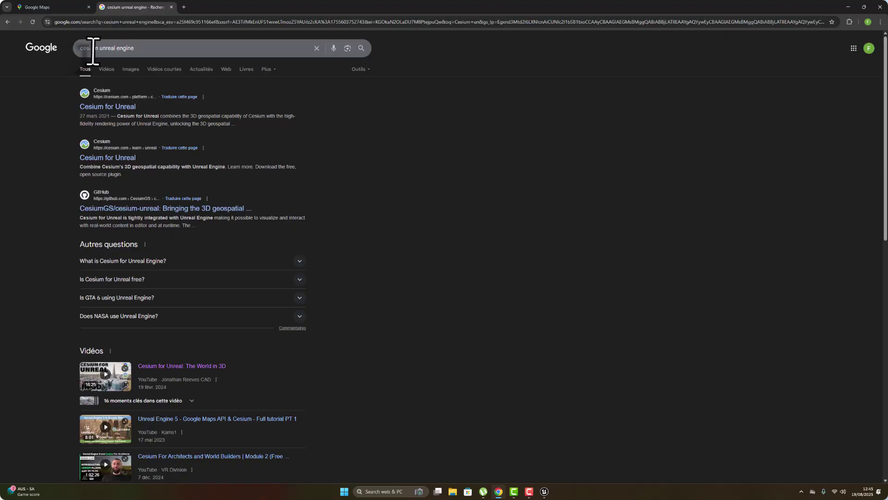
pyautogui.click(119, 107)
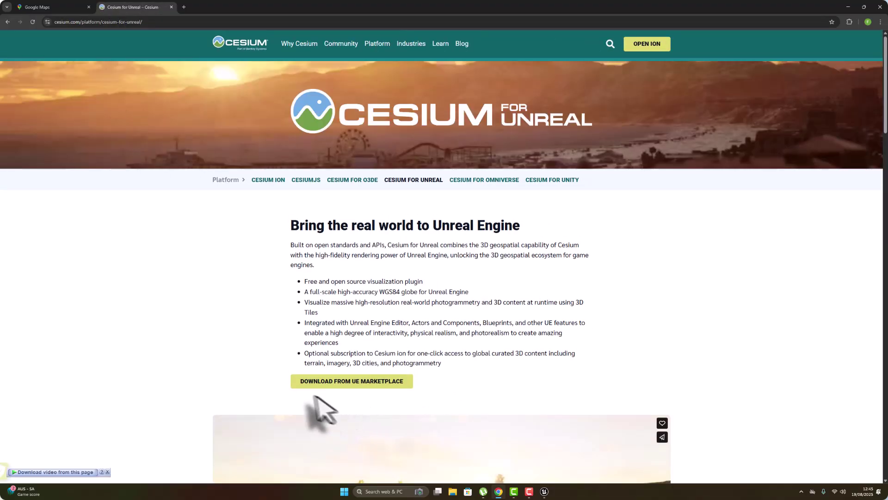
pyautogui.click(336, 382)
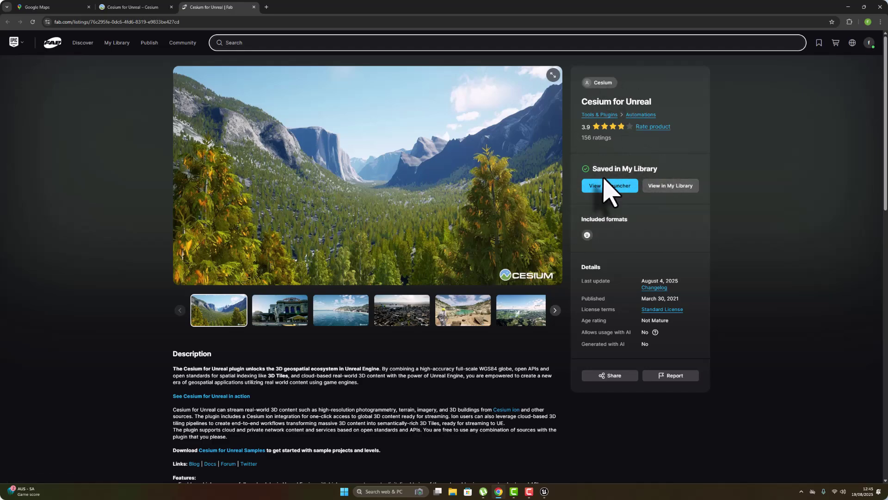
pyautogui.click(659, 186)
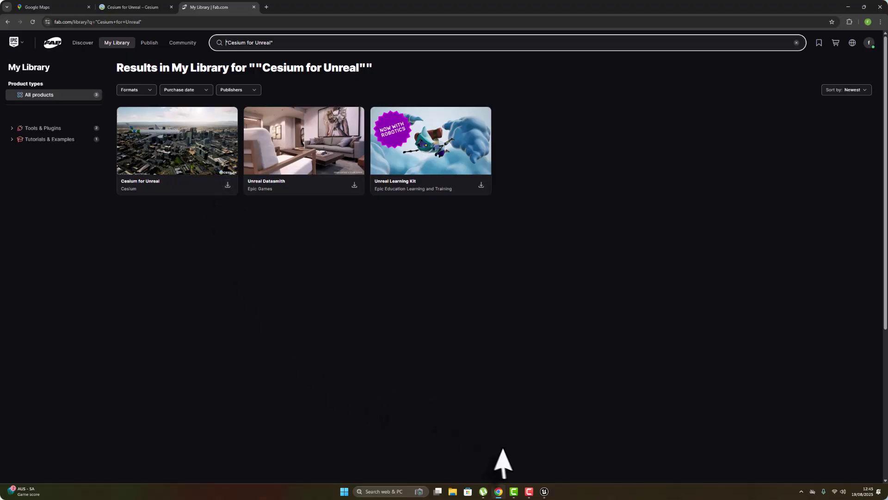
# Step: Return to Unreal Editor, look up Cesium for Unreal in the Fab library there, and close Fab
pyautogui.click(544, 491)
pyautogui.click(545, 491)
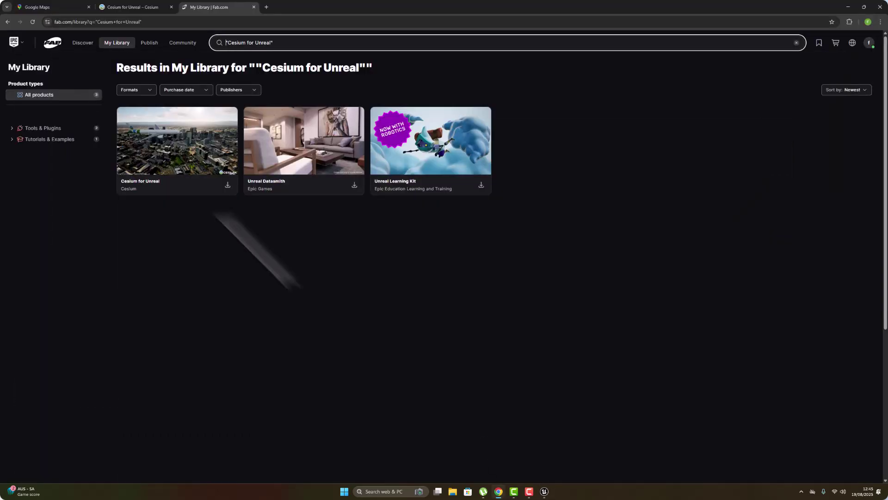
pyautogui.click(546, 494)
pyautogui.click(23, 478)
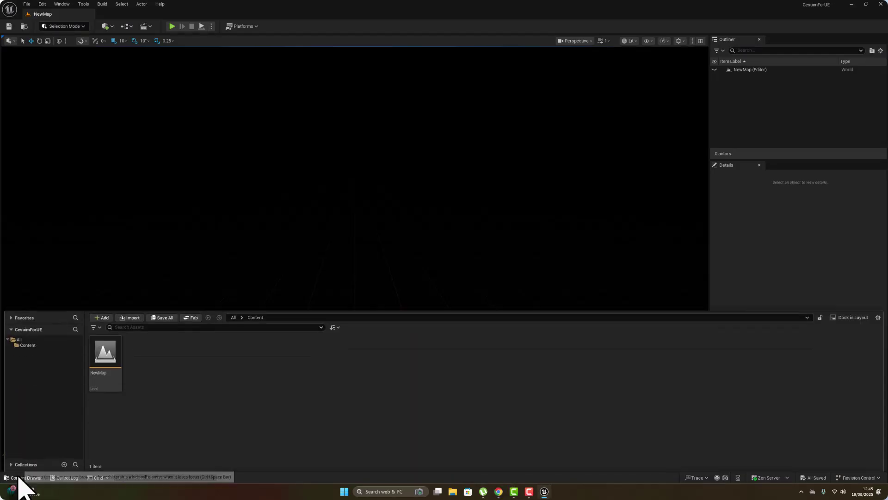
pyautogui.click(99, 318)
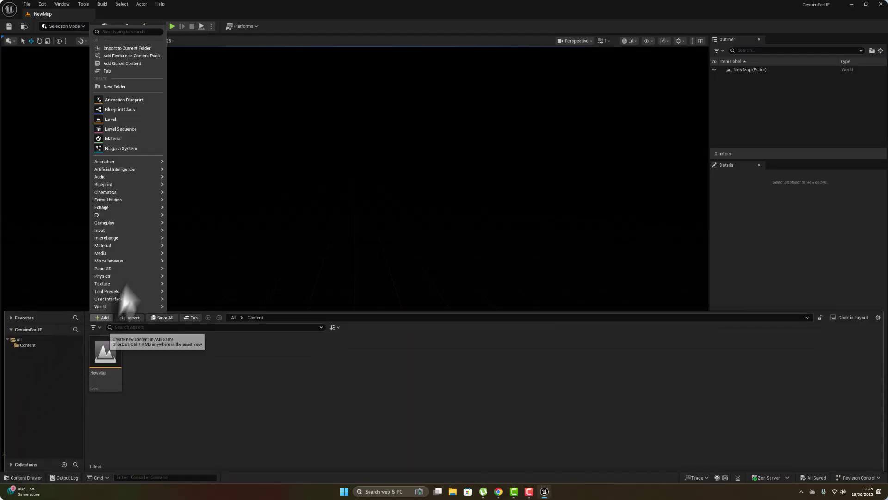
pyautogui.click(146, 71)
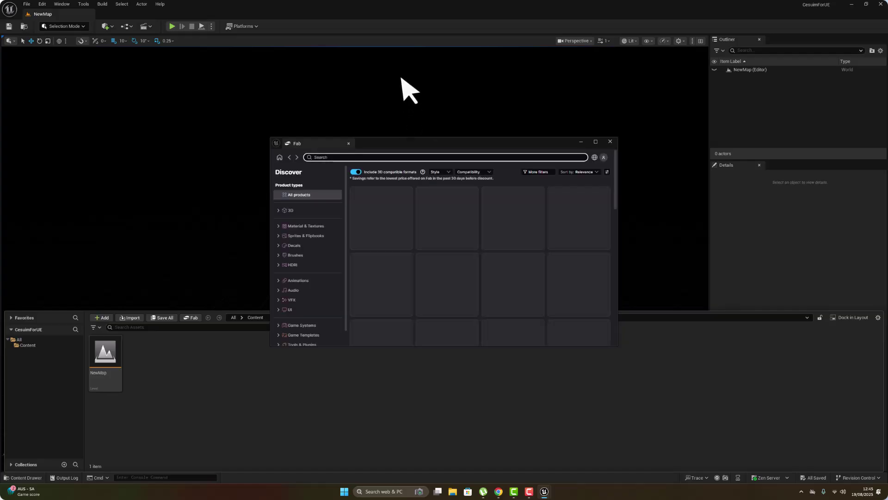
pyautogui.click(570, 158)
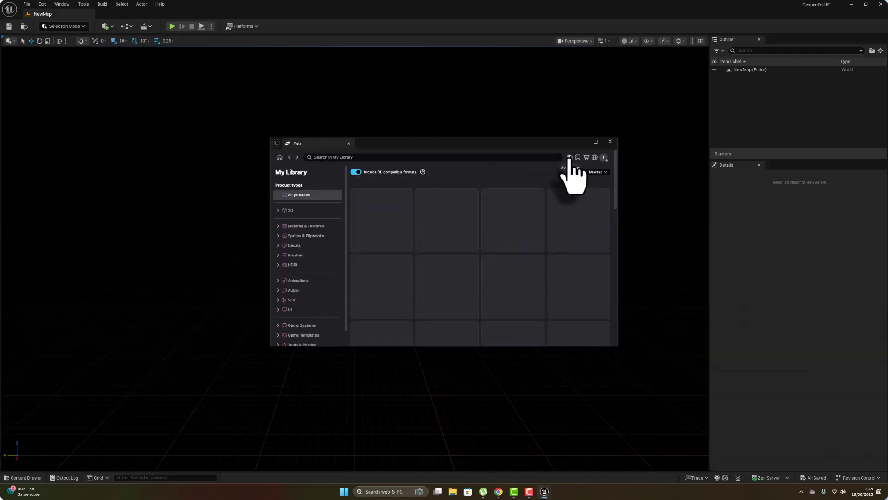
pyautogui.click(384, 209)
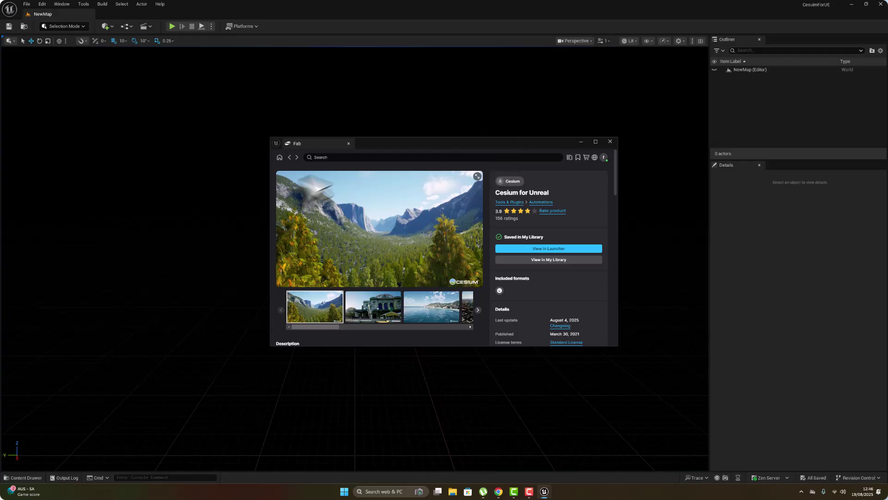
pyautogui.click(609, 142)
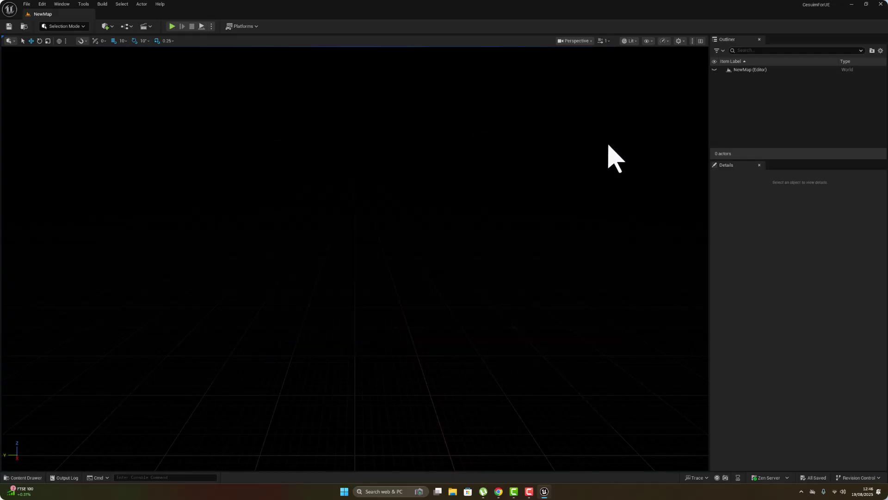
# Step: Find the Cesium for Unreal plugin by searching "ces", enable it, and restart the editor
pyautogui.click(84, 5)
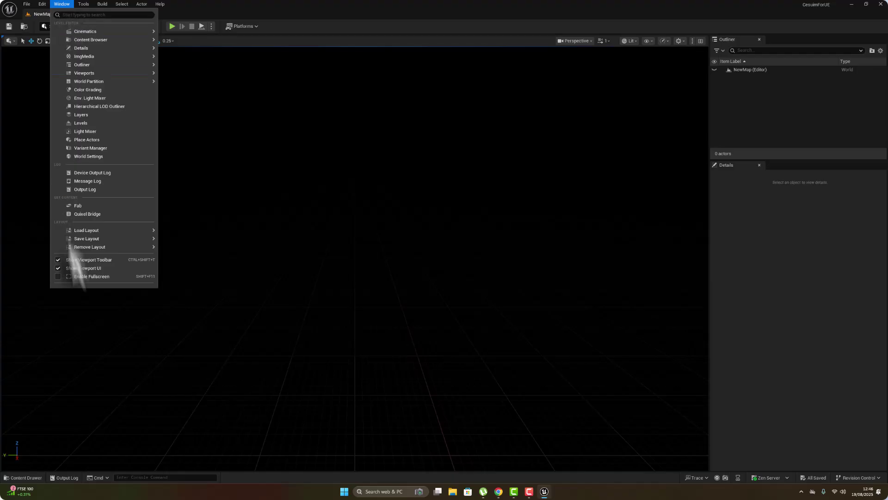
pyautogui.moveTo(39, 4)
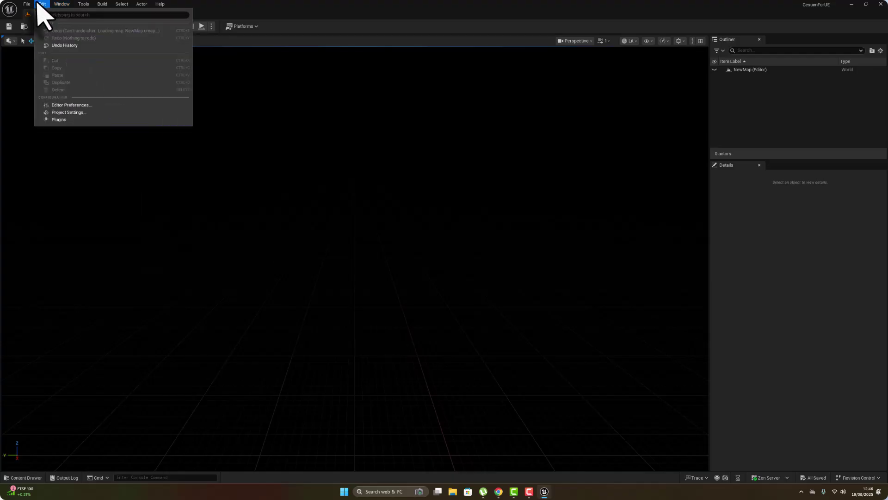
pyautogui.click(65, 120)
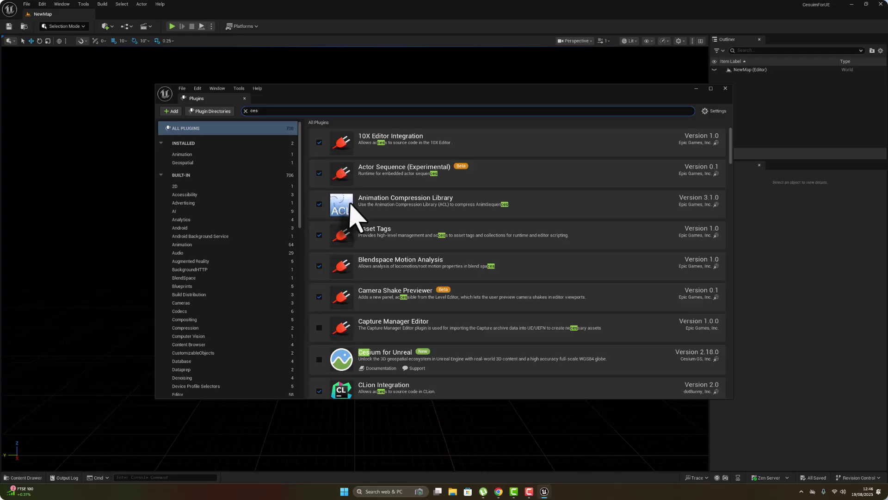
pyautogui.click(320, 360)
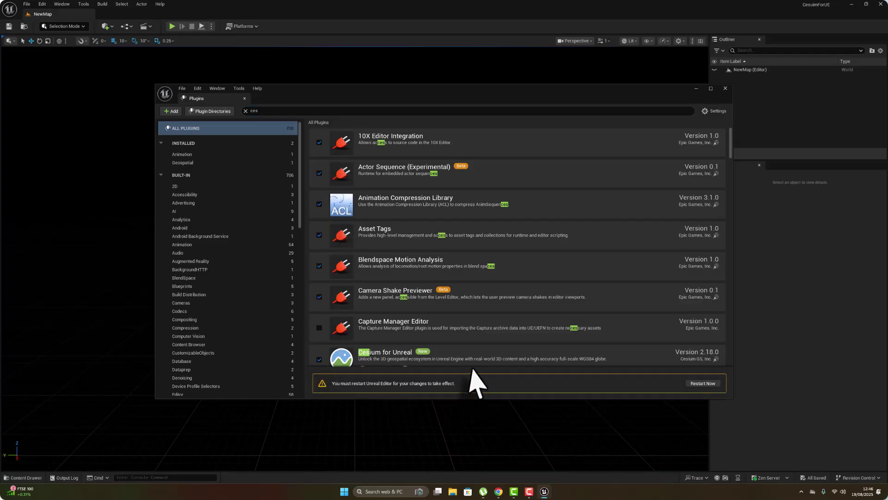
pyautogui.click(711, 387)
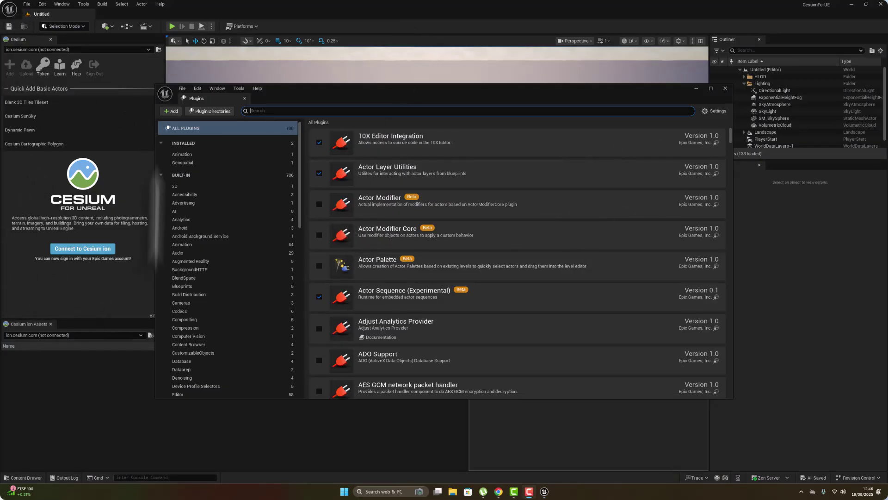
pyautogui.click(725, 88)
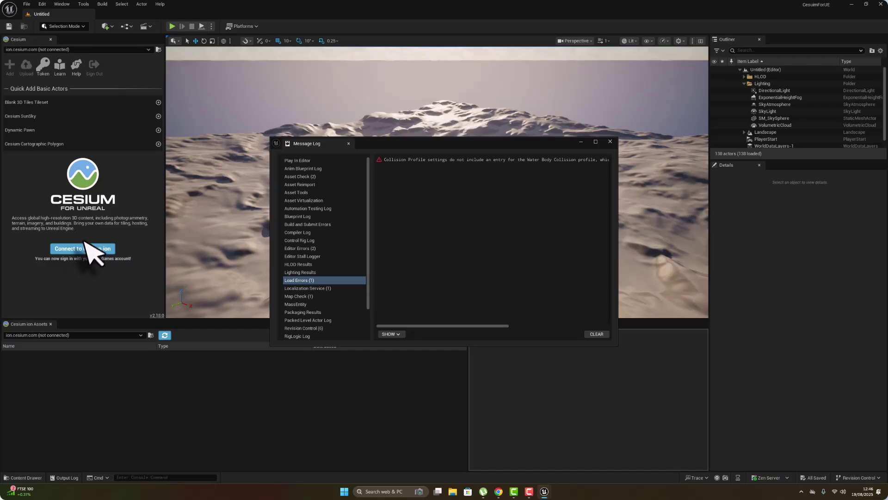
# Step: Connect to Cesium ion by signing in with the Epic Games account and allow the requested permissions
pyautogui.click(85, 249)
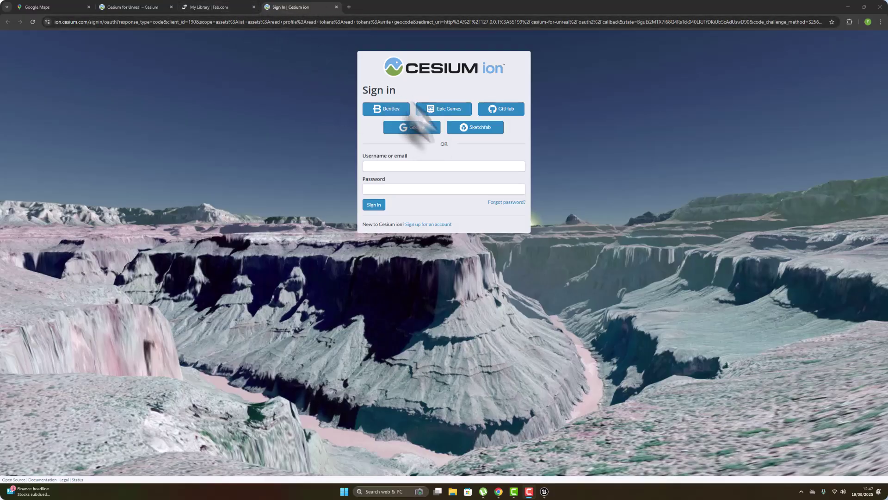
pyautogui.click(447, 111)
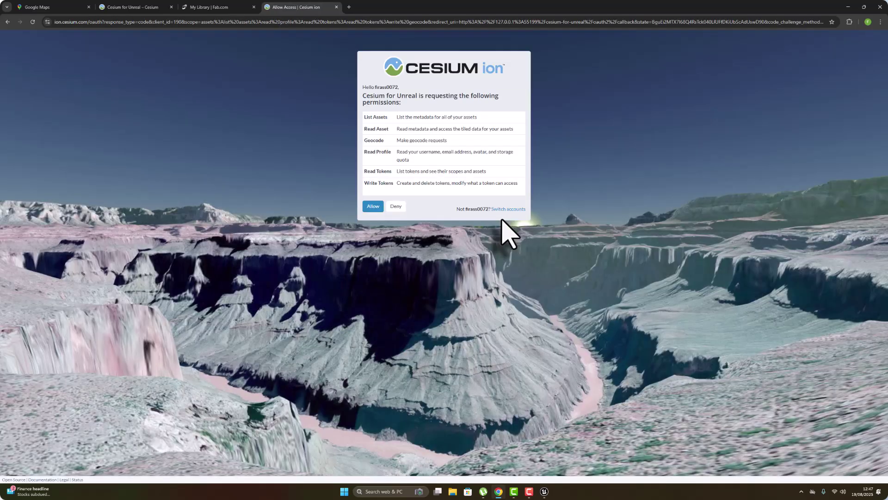
pyautogui.click(367, 208)
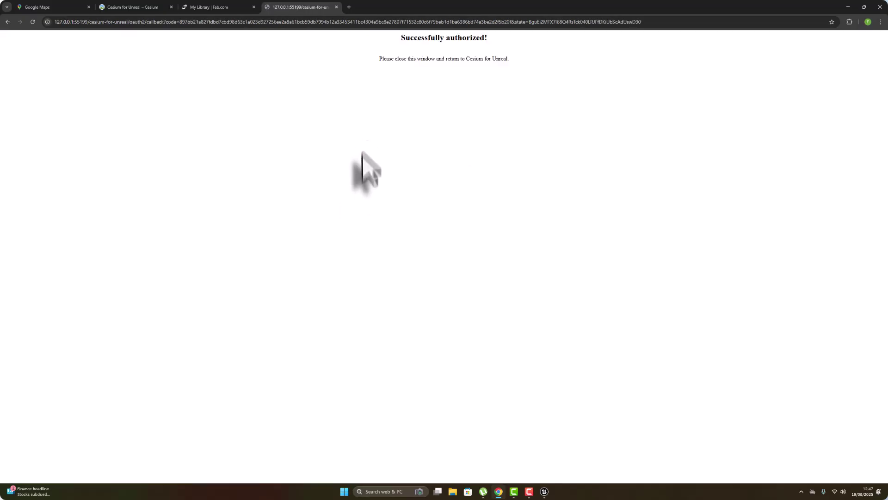
# Step: Return to Unreal Editor and reopen the NewMap level from the project content
pyautogui.click(544, 492)
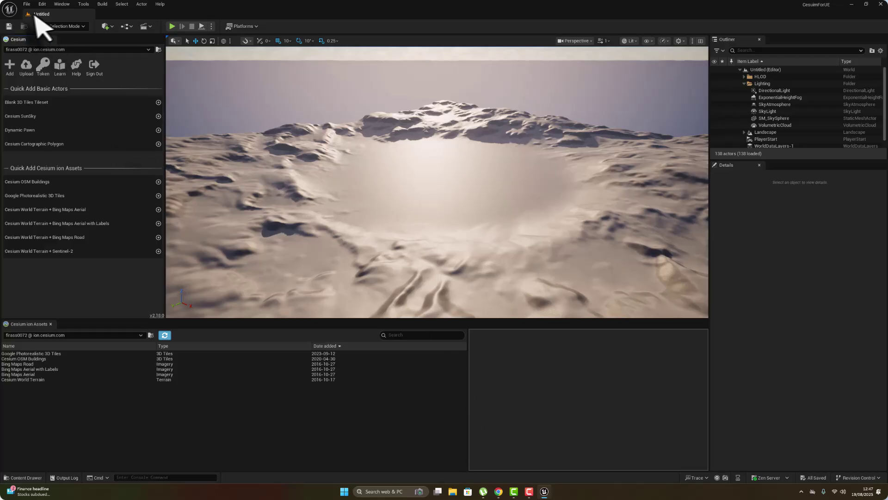
pyautogui.click(25, 477)
pyautogui.doubleClick(135, 353)
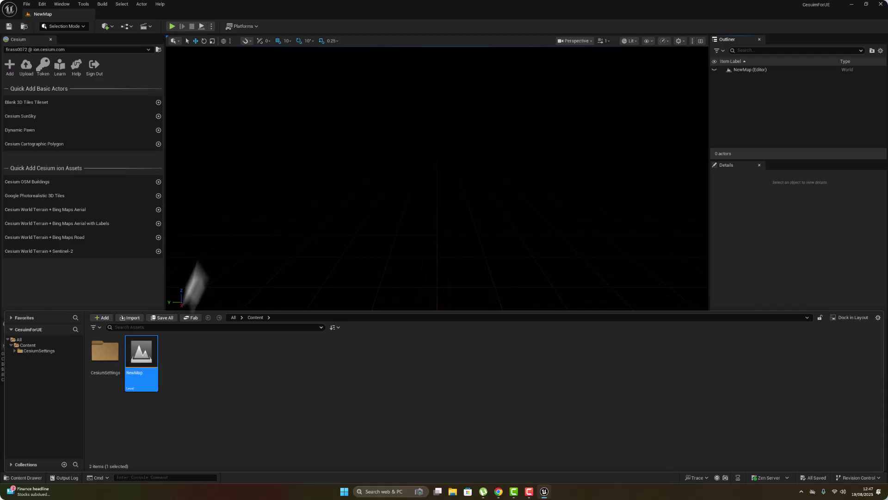
# Step: Add a Blank 3D Tiles Tileset, Cesium SunSky, Dynamic Pawn and Cesium Cartographic Polygon to the level
pyautogui.click(158, 103)
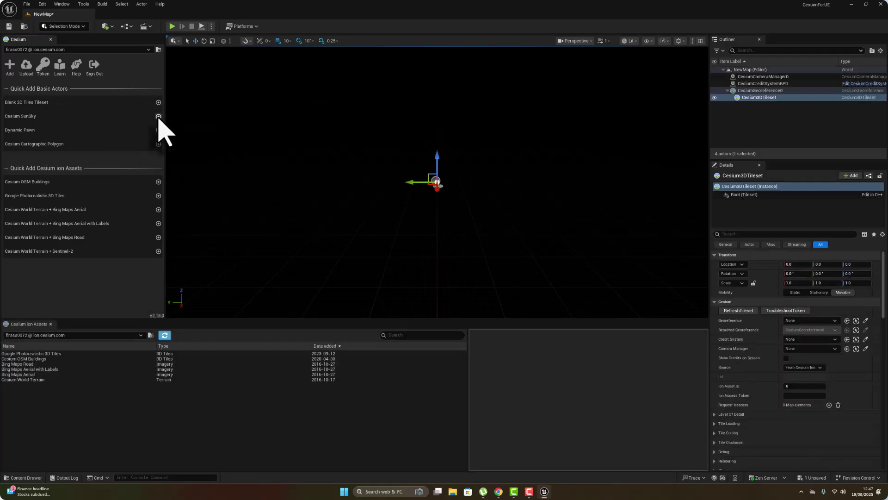
pyautogui.click(158, 117)
pyautogui.click(158, 130)
pyautogui.click(158, 144)
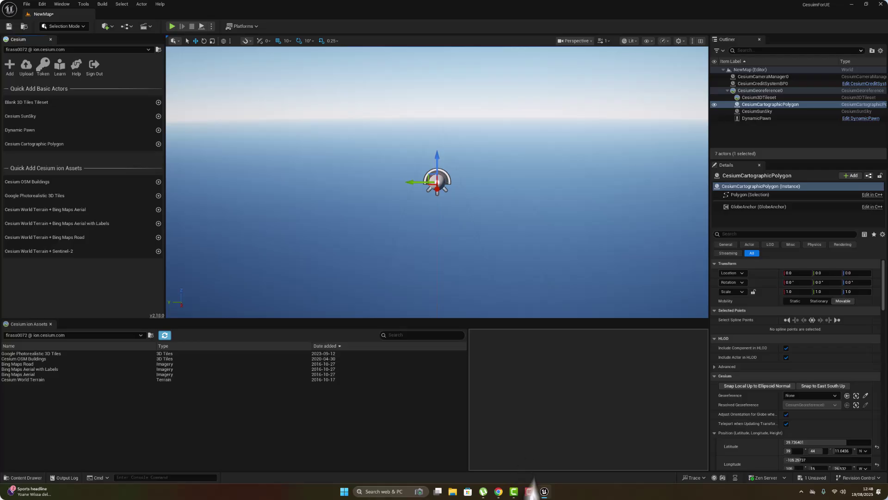
# Step: Switch to Google Maps in the browser and search for New York to show it on the map
pyautogui.click(499, 492)
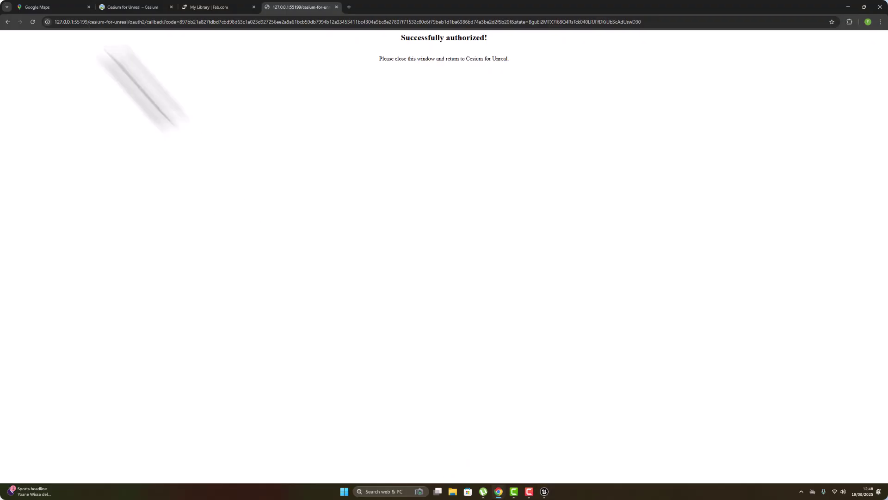
pyautogui.click(53, 7)
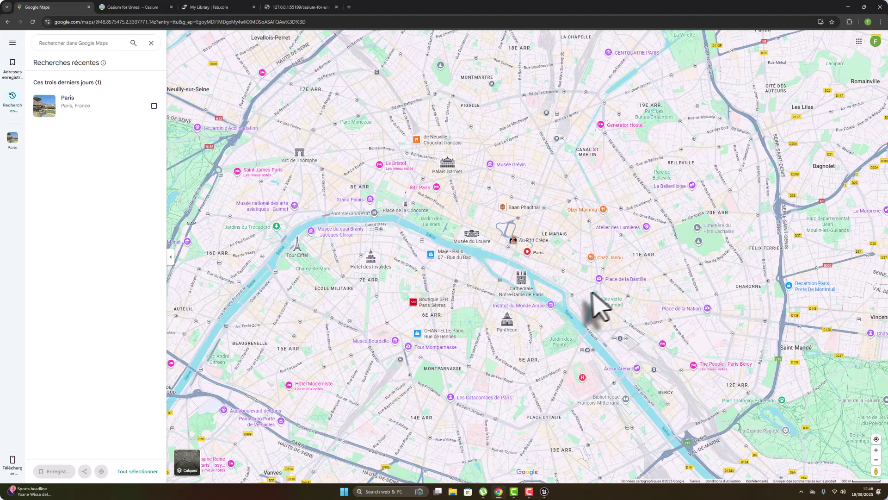
pyautogui.rightClick(479, 207)
pyautogui.click(260, 121)
pyautogui.scroll(-5, 377, 182)
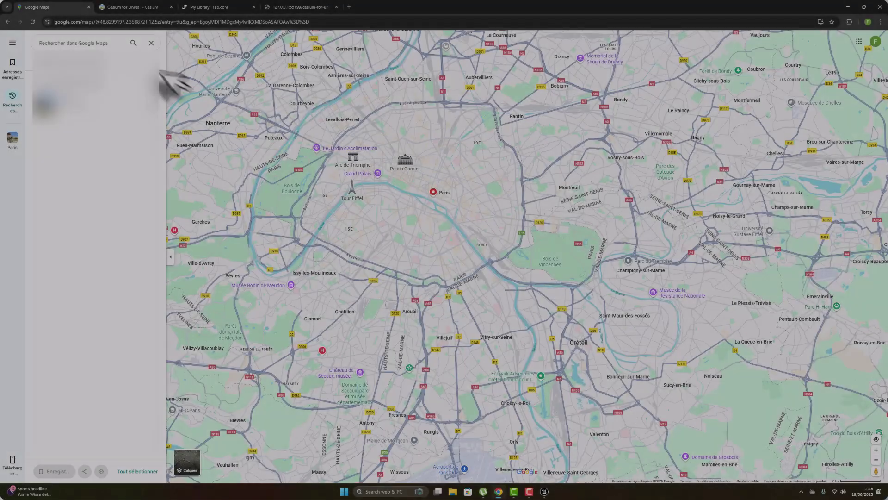
pyautogui.click(88, 40)
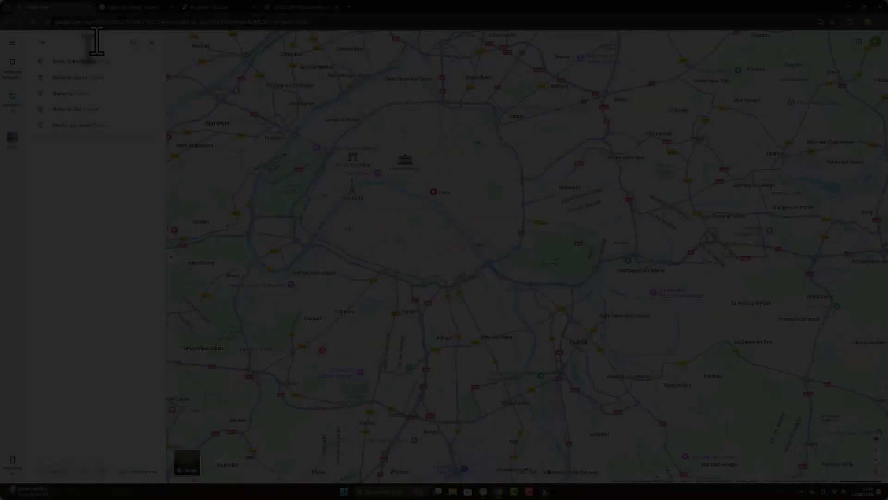
pyautogui.write('new')
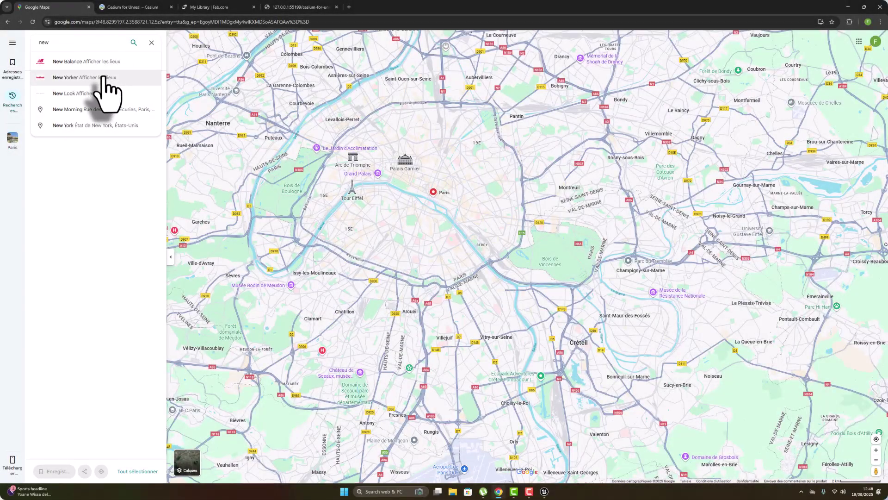
pyautogui.click(103, 78)
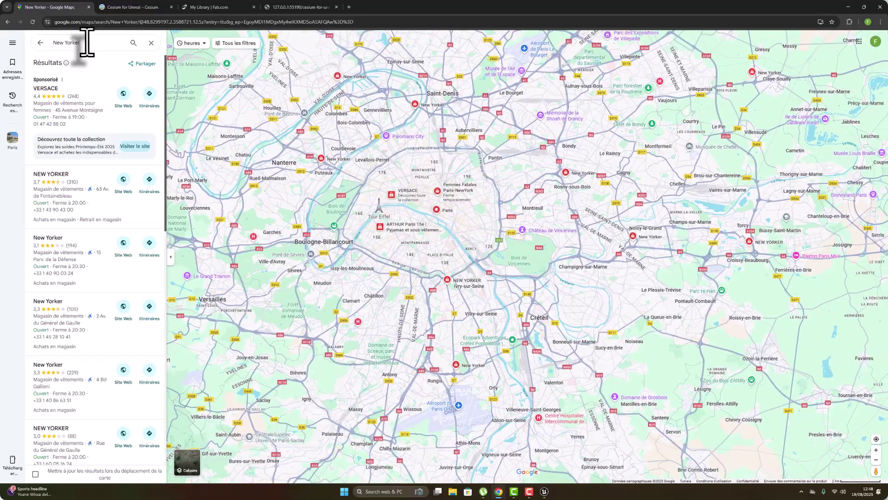
pyautogui.click(86, 42)
pyautogui.press('BackSpace')
pyautogui.press('BackSpace')
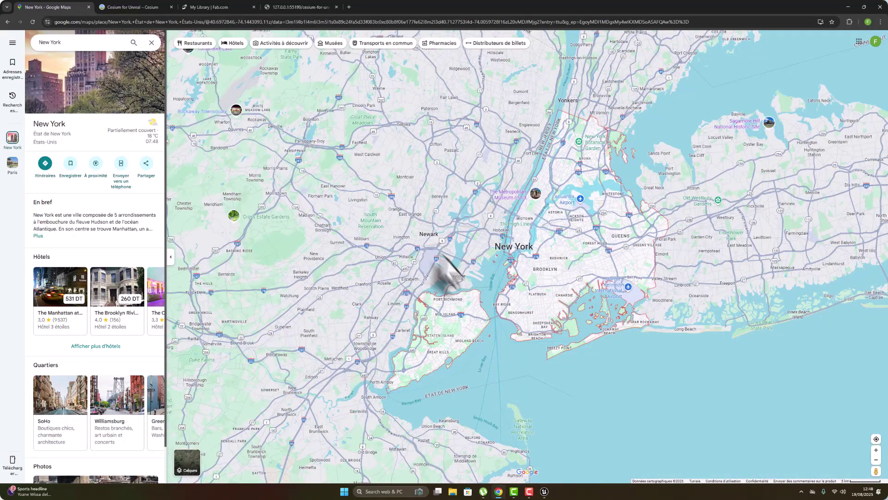
# Step: Copy the coordinates of a spot in Newark's Central Ward from the map
pyautogui.scroll(5, 422, 252)
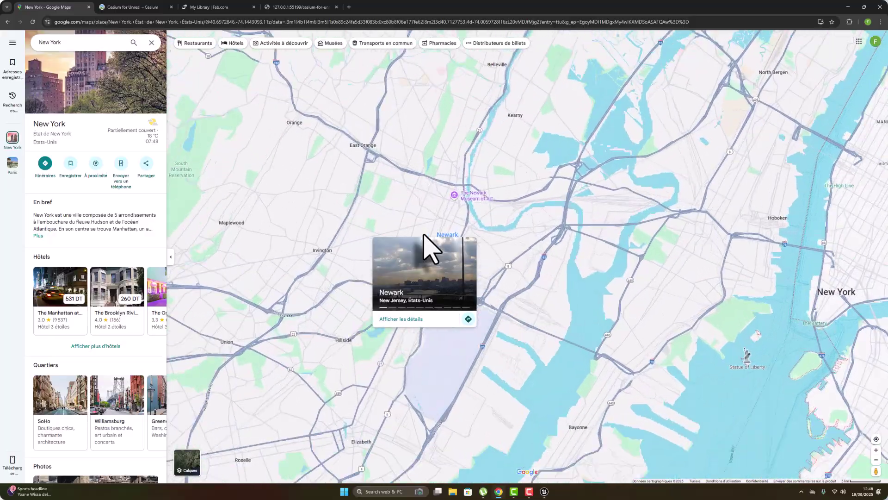
pyautogui.scroll(5, 423, 235)
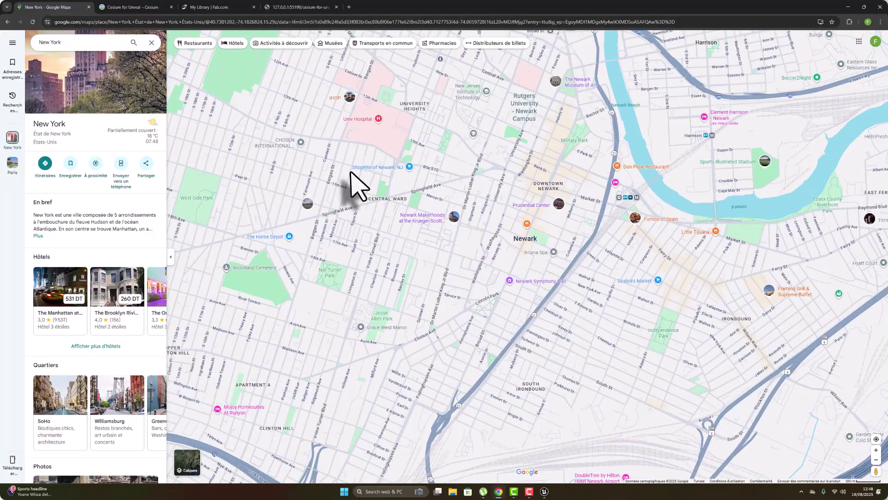
pyautogui.rightClick(351, 173)
pyautogui.click(368, 179)
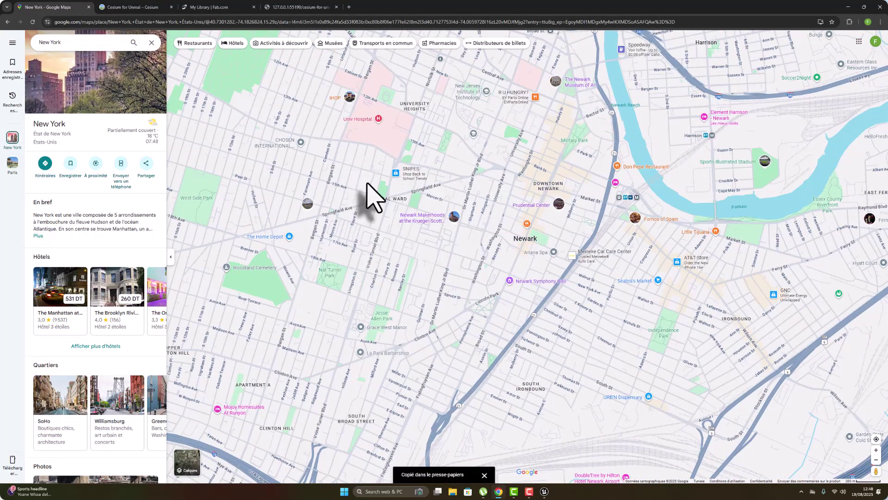
# Step: Return to Unreal Editor and add Google Photorealistic 3D Tiles, using the existing Default Token as the project's Cesium ion token
pyautogui.click(543, 491)
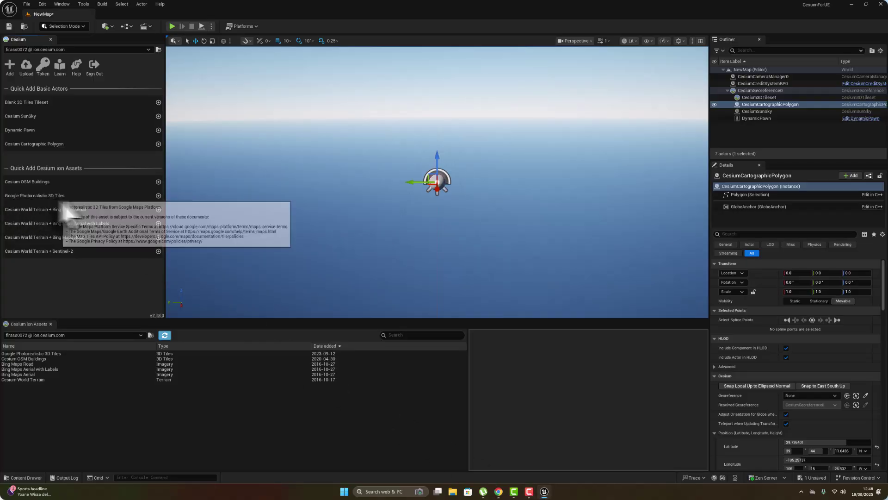
pyautogui.click(158, 195)
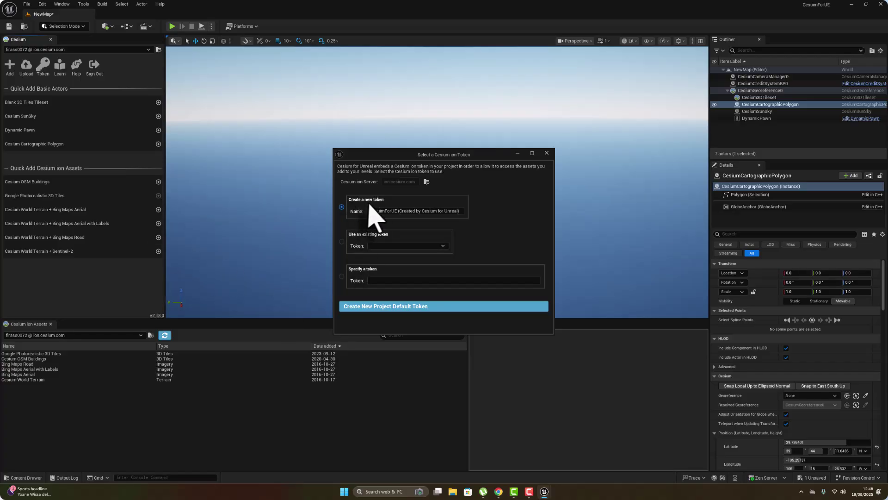
pyautogui.click(414, 246)
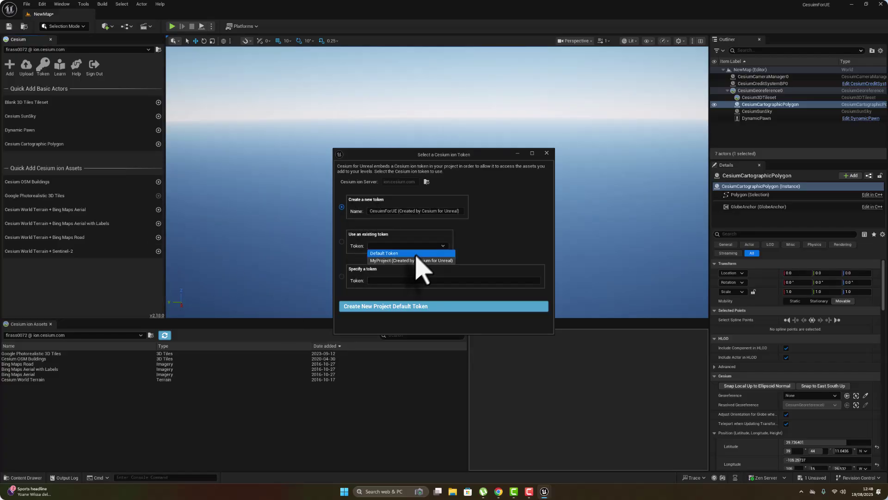
pyautogui.click(417, 253)
pyautogui.click(395, 307)
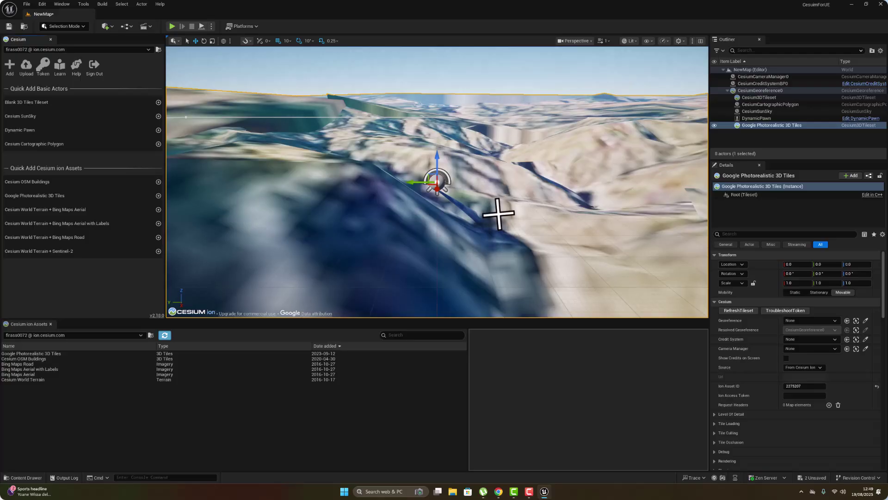
# Step: Select the CesiumGeoreference0 actor to show its origin settings
pyautogui.moveTo(498, 212); pyautogui.dragTo(455, 270, button='right')
pyautogui.scroll(-3, 499, 215)
pyautogui.moveTo(496, 216); pyautogui.dragTo(440, 242, button='right')
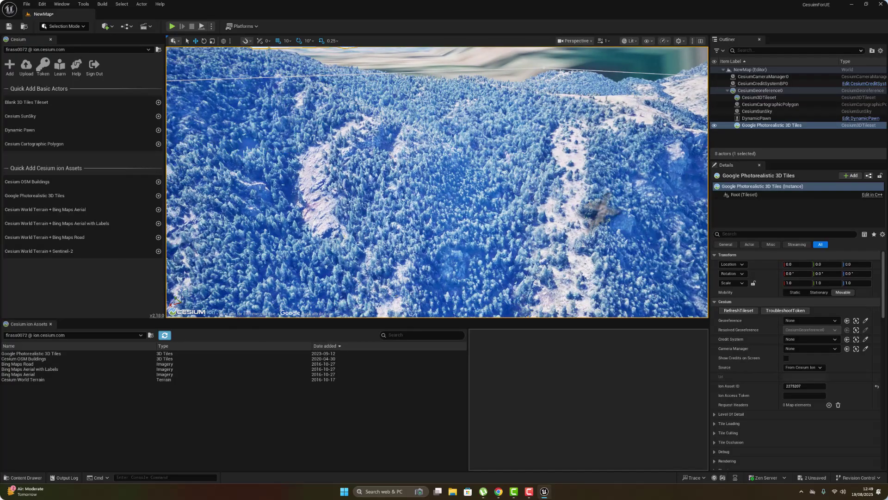
pyautogui.click(781, 91)
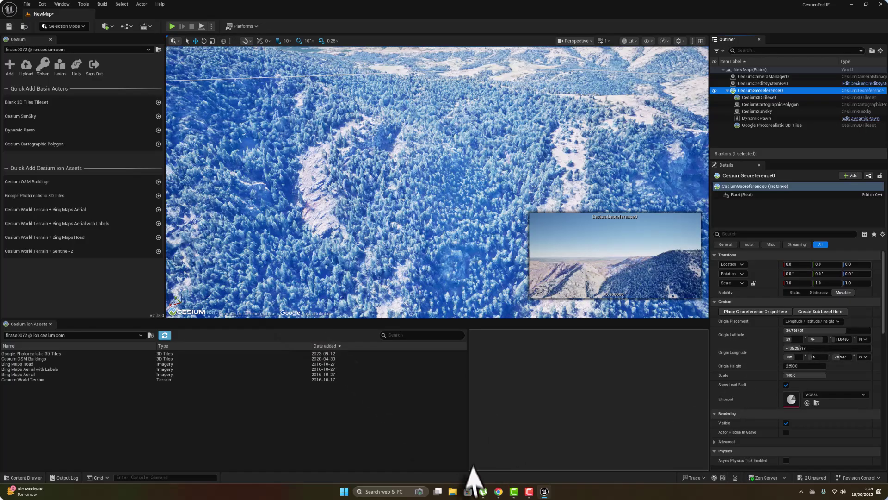
# Step: Create a text document named maps on the desktop and paste the copied map coordinates into it
pyautogui.click(851, 4)
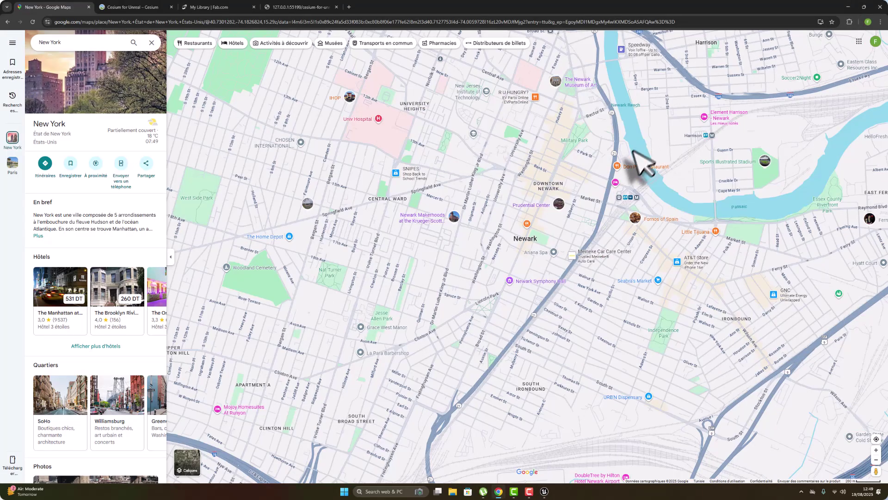
pyautogui.click(849, 7)
pyautogui.rightClick(750, 237)
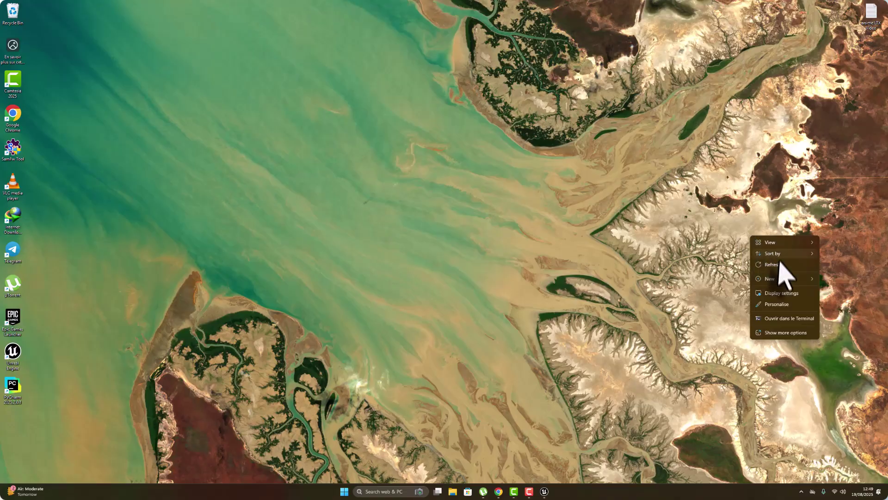
pyautogui.moveTo(792, 283)
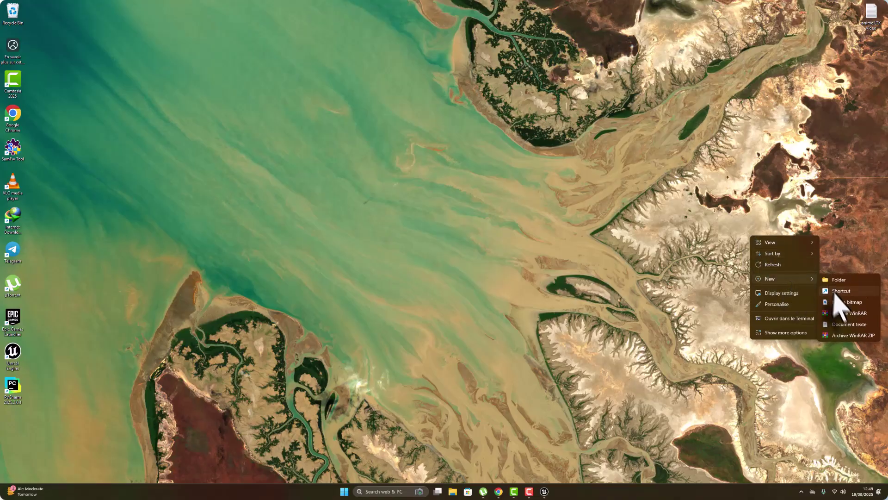
pyautogui.click(839, 334)
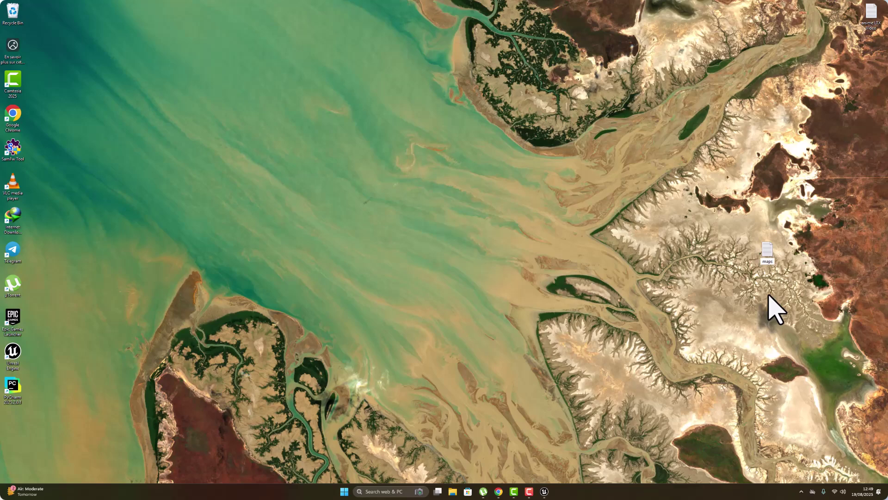
pyautogui.doubleClick(767, 253)
pyautogui.rightClick(307, 198)
pyautogui.click(333, 250)
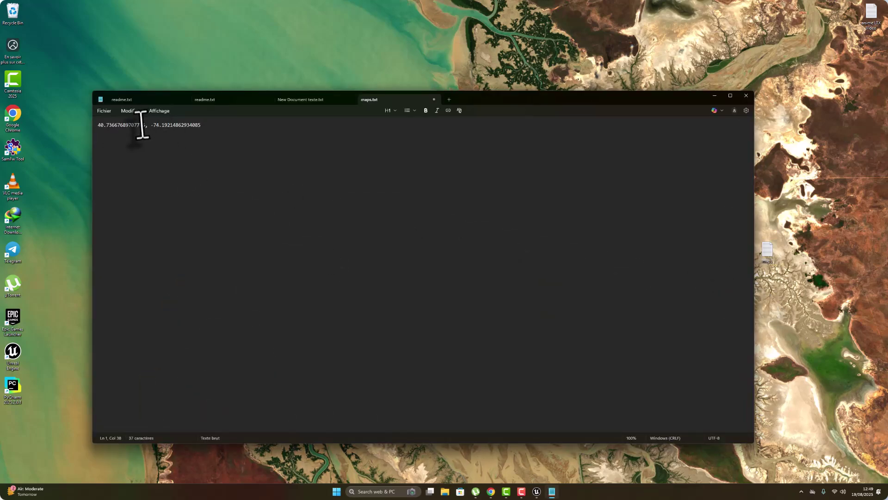
# Step: Copy the latitude from the maps text file into CesiumGeoreference0's Origin Latitude in Unreal Editor, setting it to 40.73667689707746
pyautogui.moveTo(144, 126); pyautogui.dragTo(14, 131)
pyautogui.rightClick(106, 127)
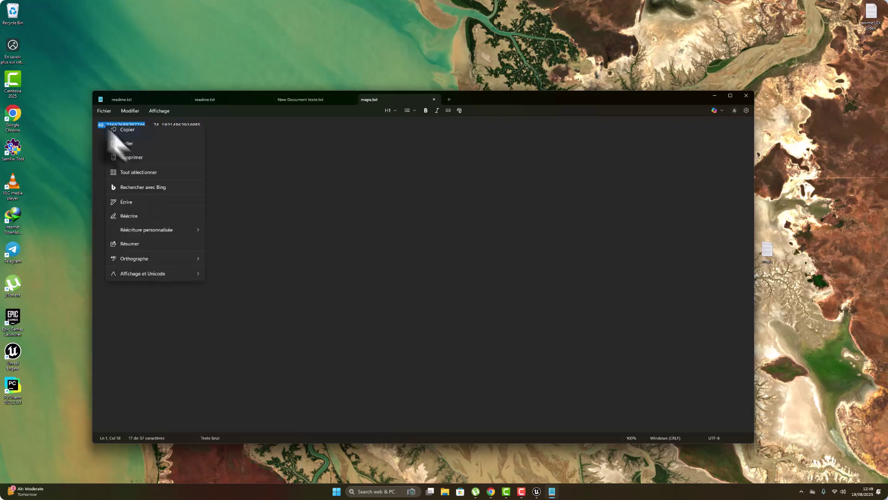
pyautogui.click(128, 163)
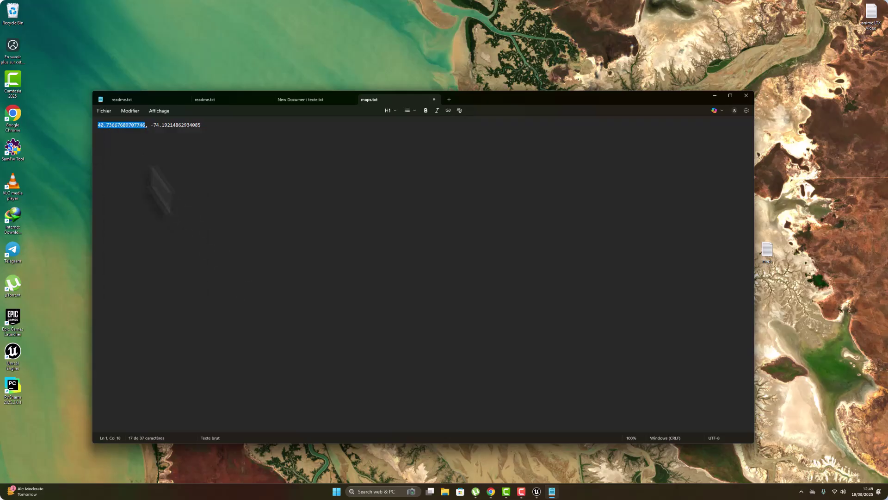
pyautogui.click(537, 491)
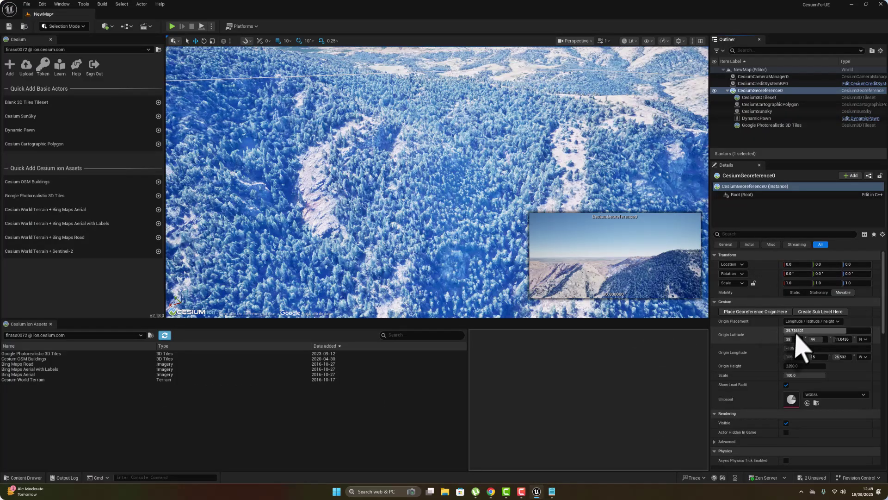
pyautogui.rightClick(798, 329)
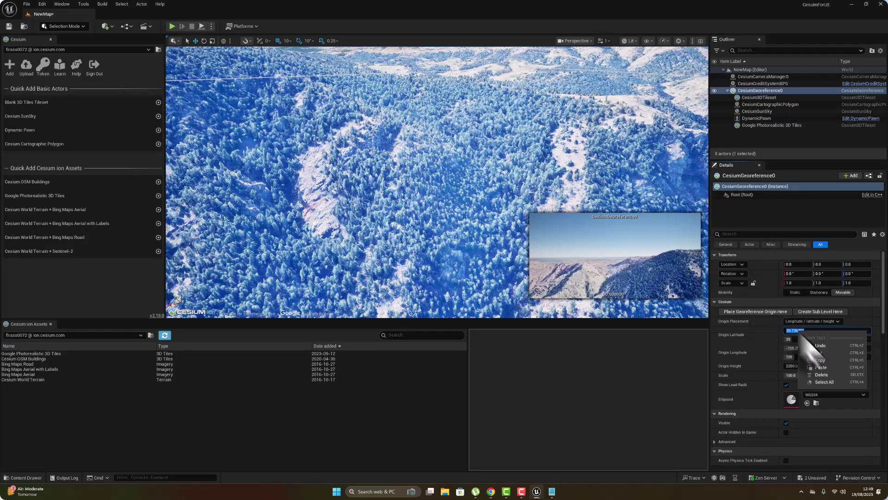
pyautogui.click(828, 371)
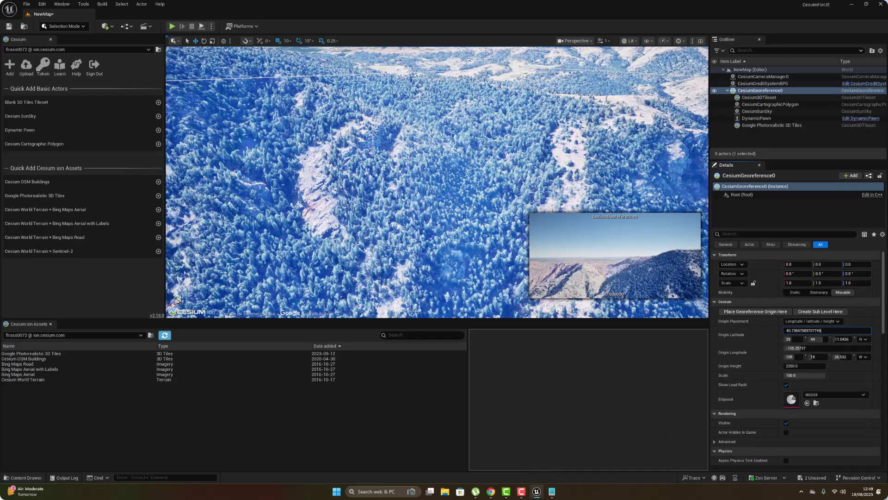
# Step: Copy the longitude from the maps text file into the georeference's Origin Longitude, setting it to -74.19214862934085
pyautogui.click(551, 491)
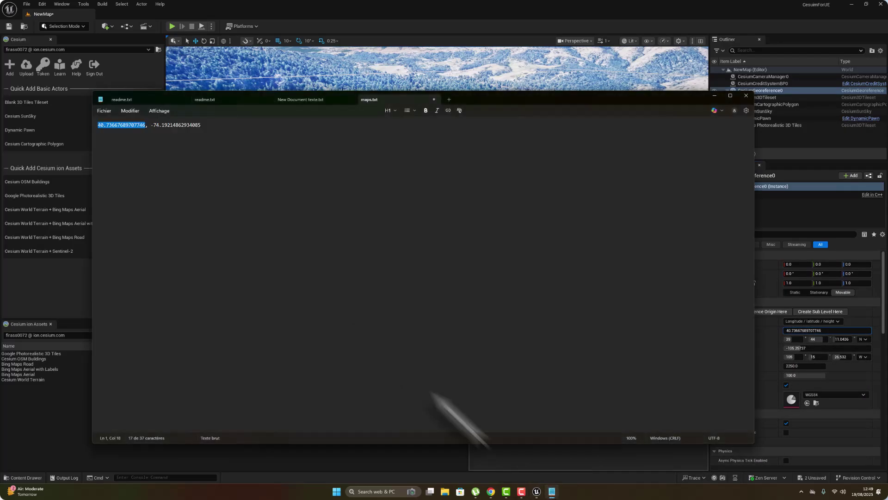
pyautogui.moveTo(212, 127); pyautogui.dragTo(154, 125)
pyautogui.rightClick(171, 126)
pyautogui.click(208, 173)
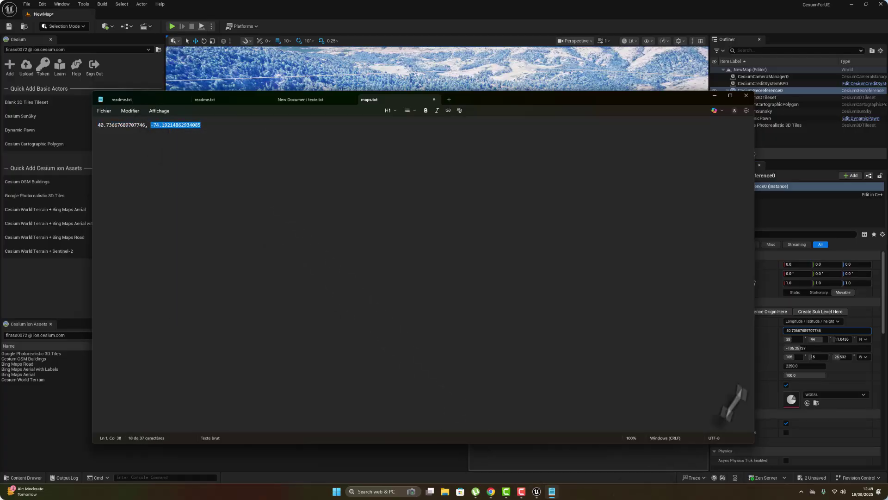
pyautogui.click(773, 383)
pyautogui.click(795, 347)
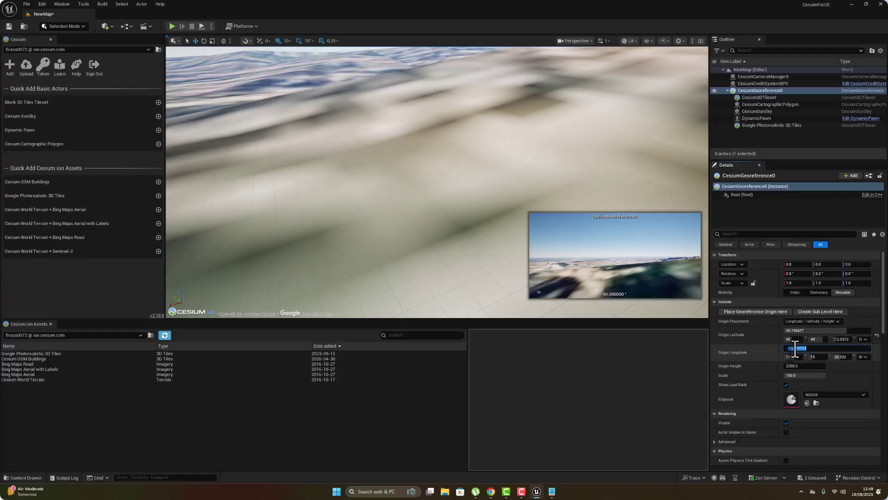
pyautogui.rightClick(795, 350)
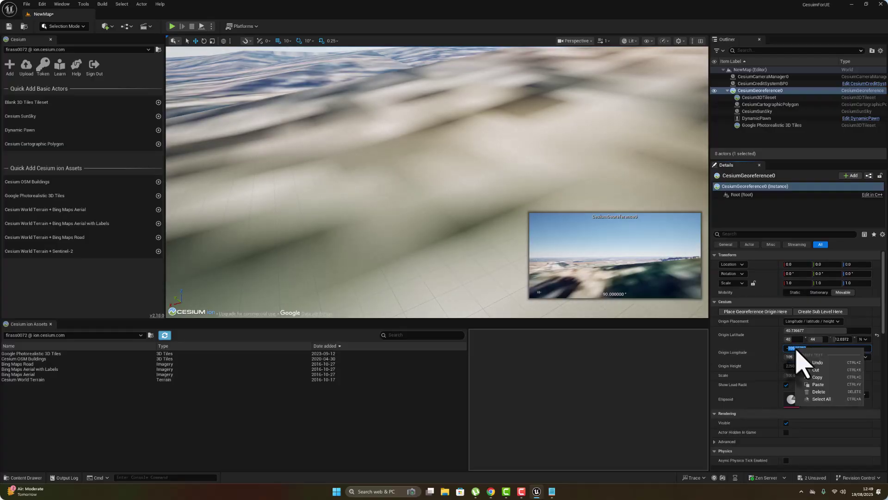
pyautogui.click(789, 348)
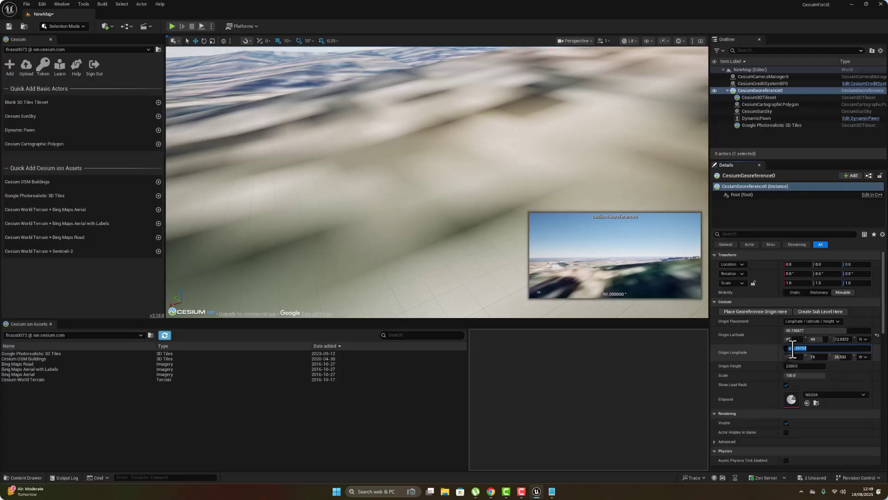
pyautogui.click(793, 349)
pyautogui.press('BackSpace')
pyautogui.press('BackSpace')
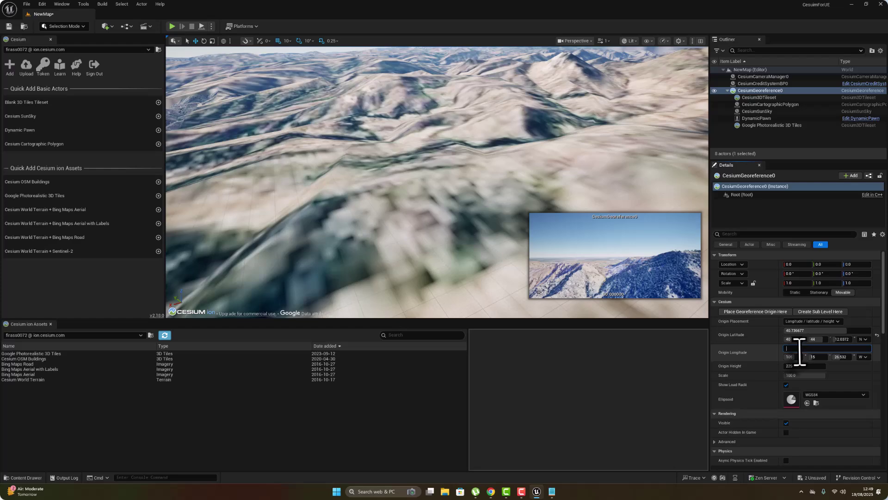
pyautogui.rightClick(800, 351)
pyautogui.click(821, 386)
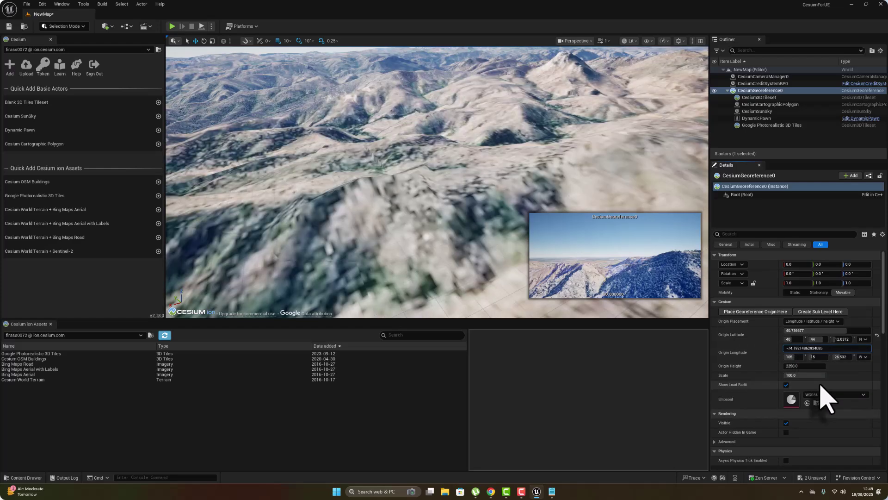
pyautogui.press('Return')
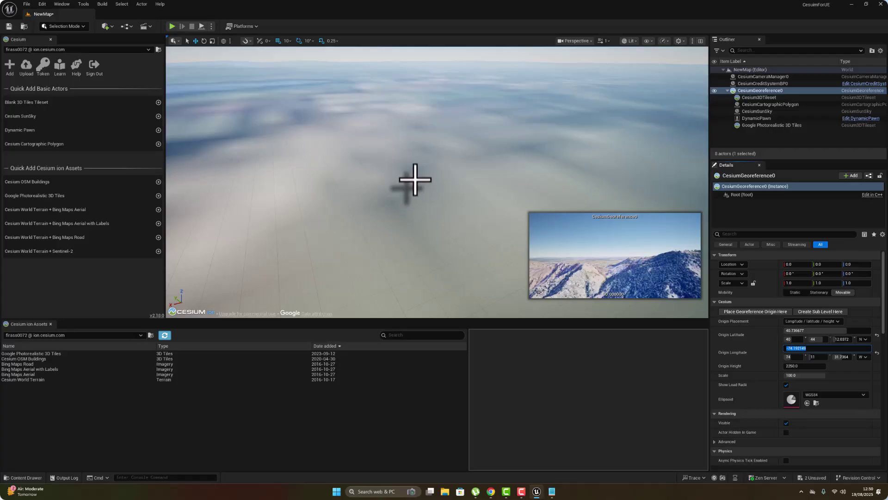
# Step: Look down on the loaded city tiles and set the viewport camera speed to 16
pyautogui.moveTo(383, 131)
pyautogui.mouseDown(button='right')
pyautogui.moveTo(383, 180)
pyautogui.moveTo(380, 133)
pyautogui.mouseUp(button='right')
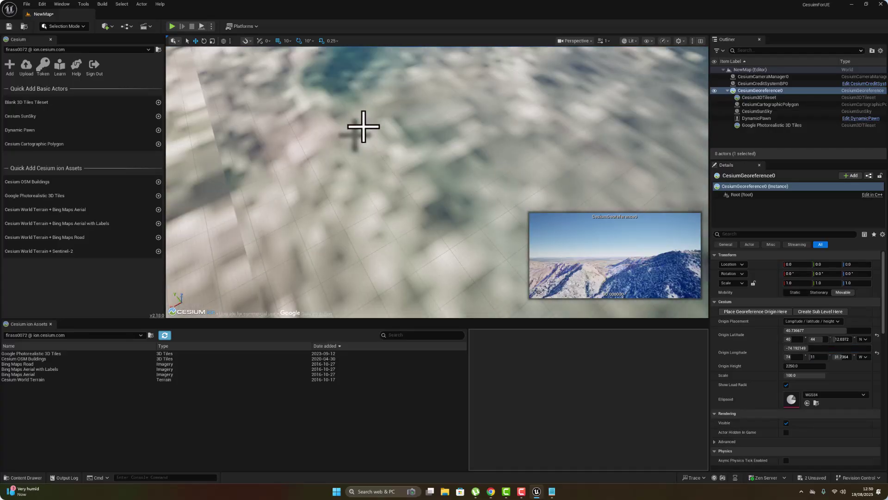
pyautogui.scroll(-3, 363, 126)
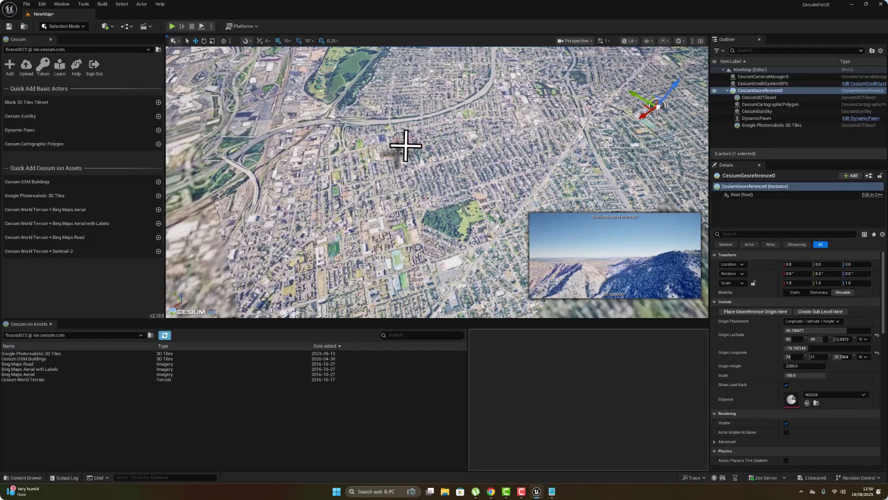
pyautogui.scroll(3, 405, 145)
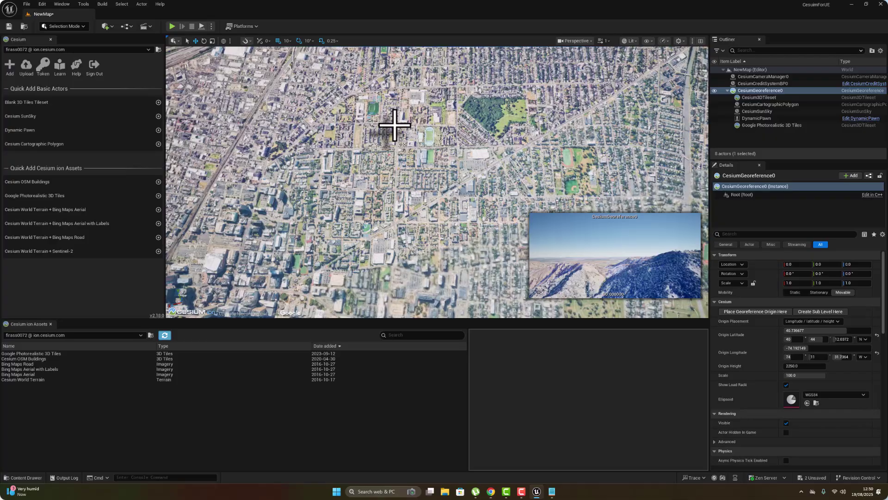
pyautogui.click(604, 41)
pyautogui.click(602, 64)
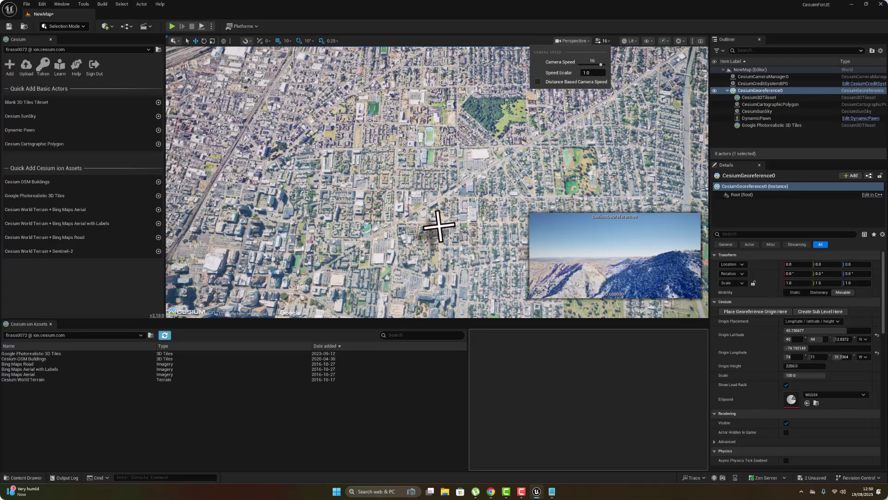
pyautogui.moveTo(439, 226); pyautogui.dragTo(414, 209, button='right')
# Step: Raise the viewport camera speed to 32 and fly down to a low view over the city's streets and buildings
pyautogui.click(609, 41)
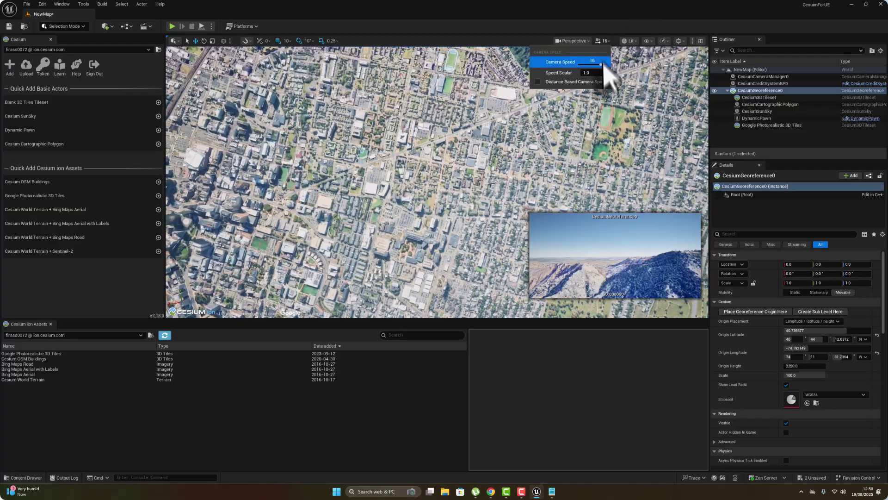
pyautogui.click(605, 65)
pyautogui.moveTo(492, 165); pyautogui.dragTo(310, 86, button='right')
pyautogui.press('w')
pyautogui.press('w')
pyautogui.press('s')
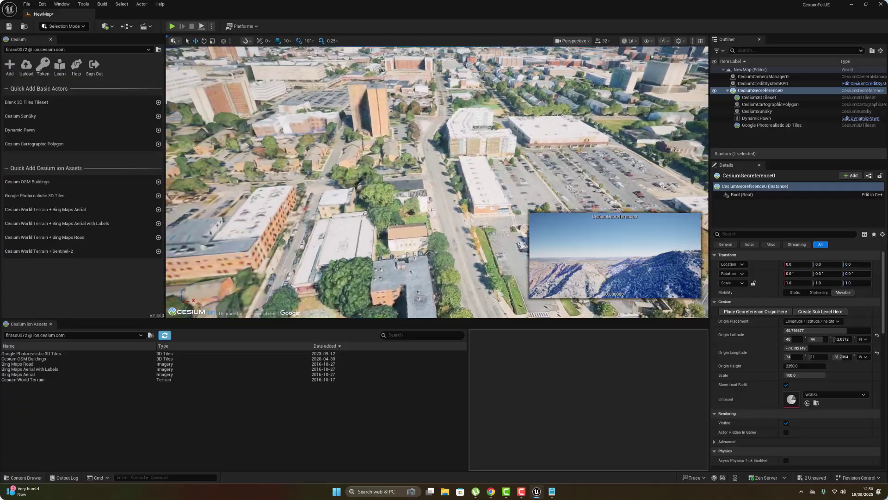